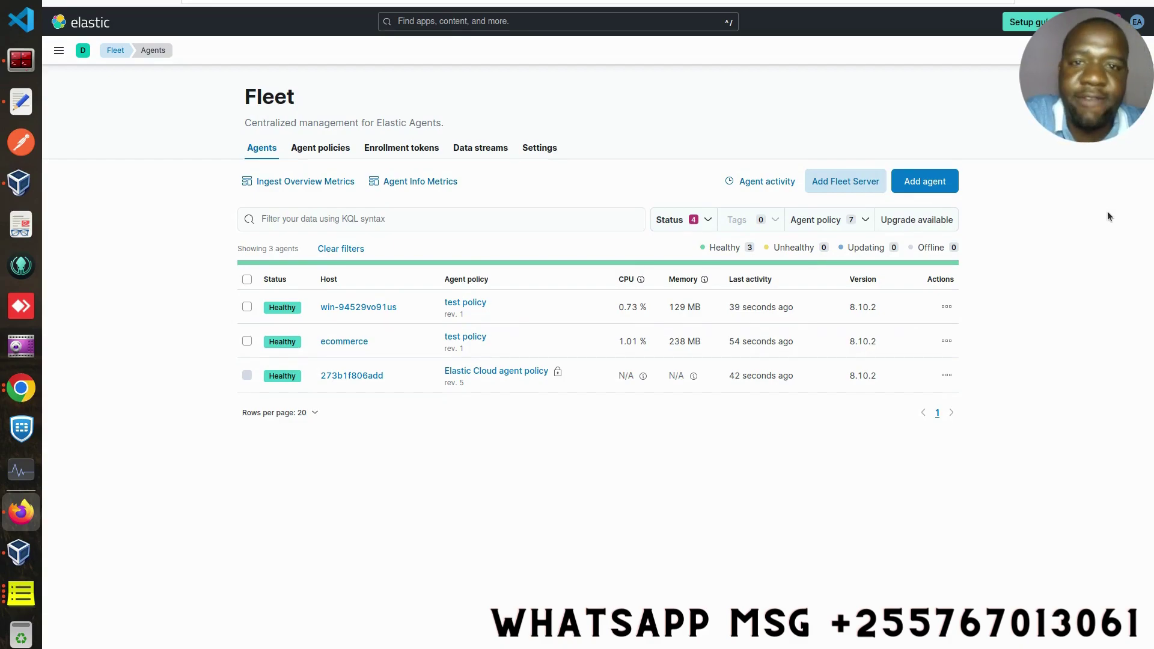
# Open the catalogue of available integrations from the deployment's Management section.
pyautogui.click(59, 50)
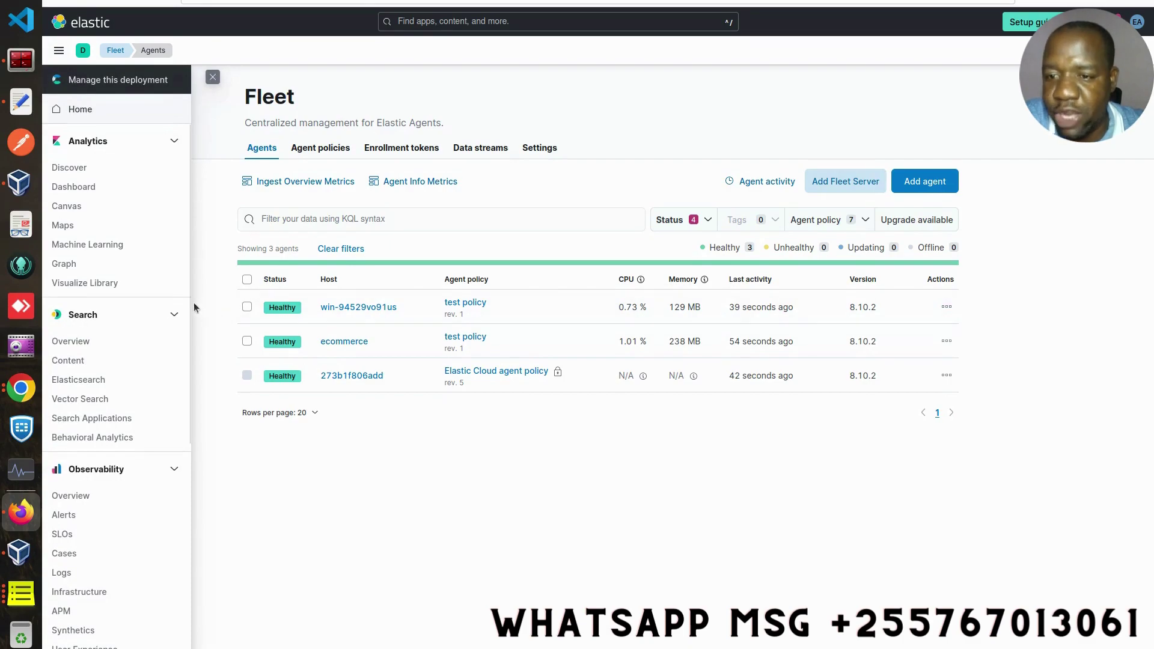
pyautogui.scroll(-5, 186, 394)
pyautogui.scroll(-3, 184, 494)
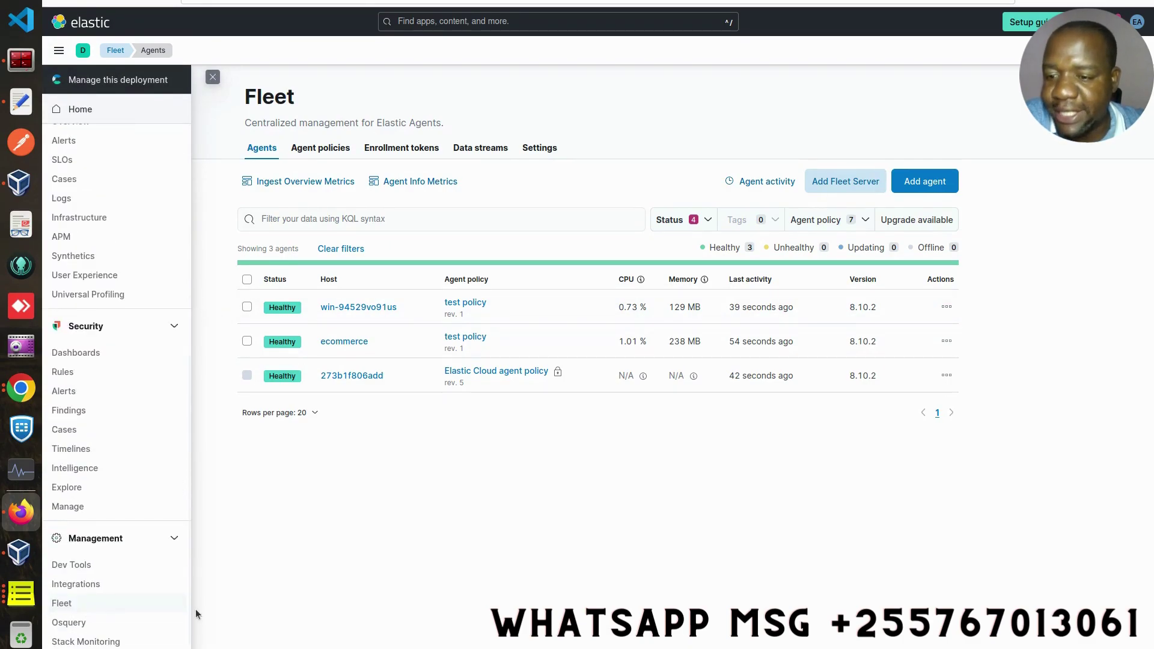
pyautogui.click(75, 585)
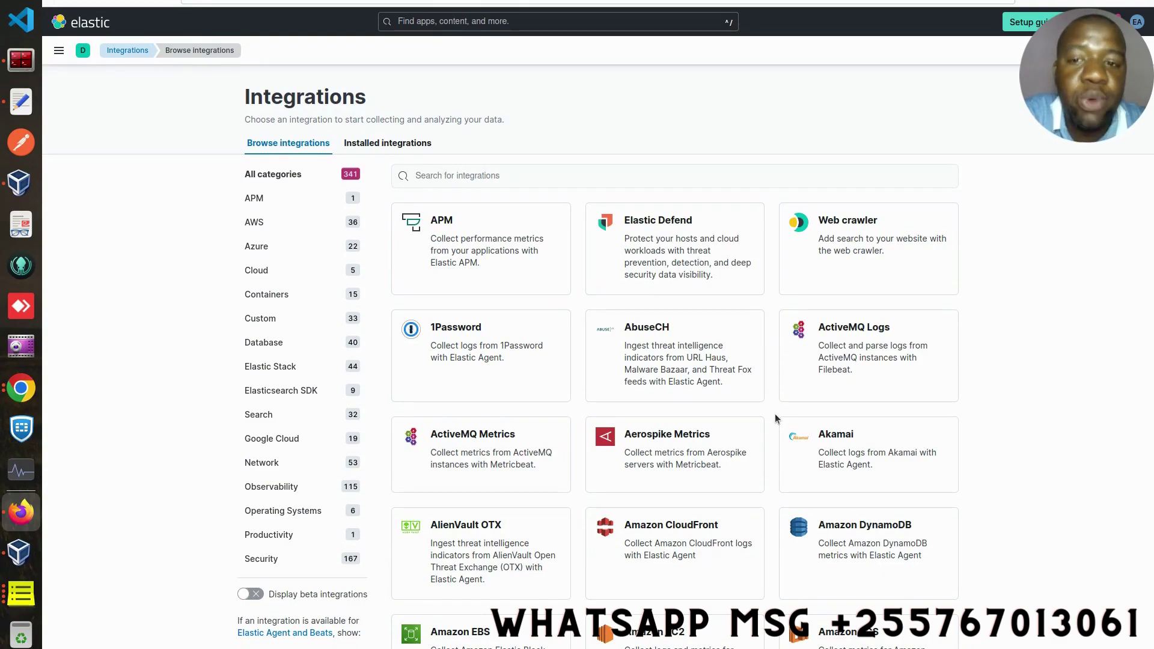
# Browse the full catalogue of integrations and view the ones in the AWS category.
pyautogui.click(853, 337)
pyautogui.scroll(-10, 674, 361)
pyautogui.moveTo(1151, 182); pyautogui.dragTo(1152, 293)
pyautogui.scroll(-15, 1145, 289)
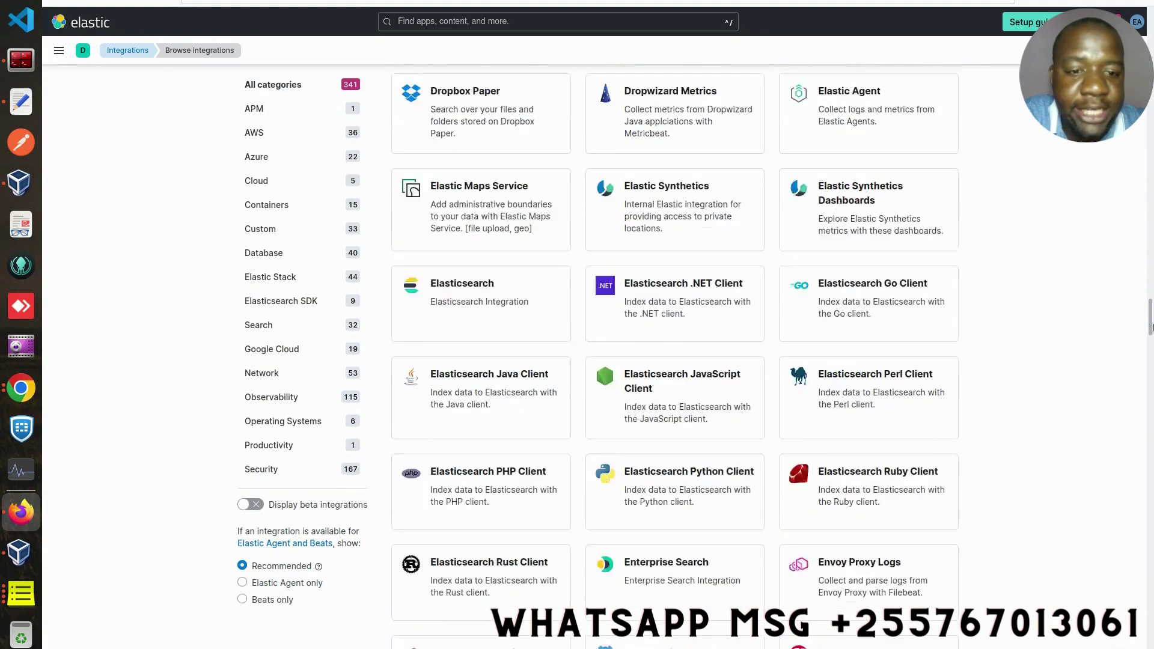
pyautogui.scroll(20, 1143, 287)
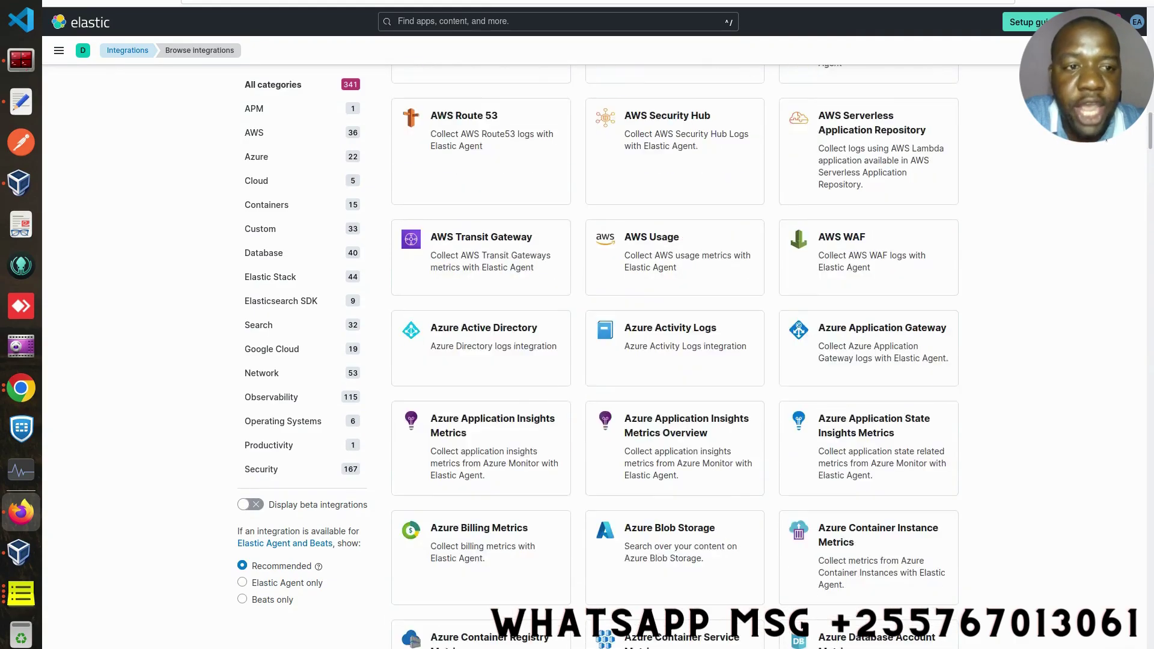
pyautogui.click(257, 113)
pyautogui.click(254, 222)
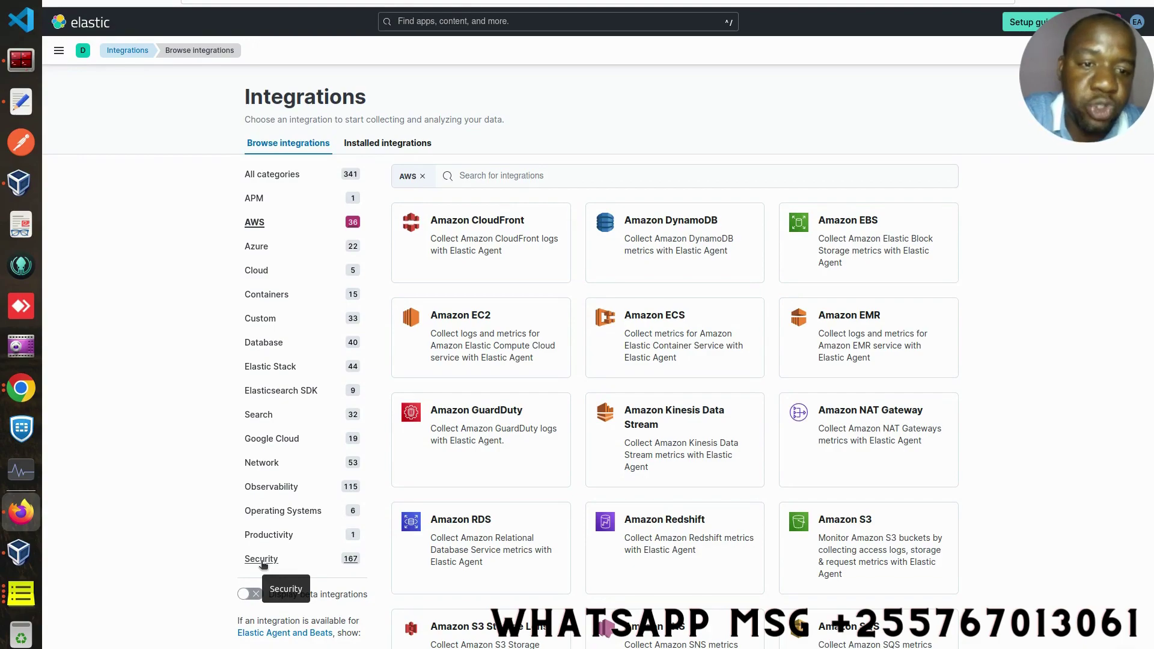
# Search for "os ma" across all categories with the AWS filter removed, and open the Osquery Manager integration.
pyautogui.click(493, 177)
pyautogui.write('c')
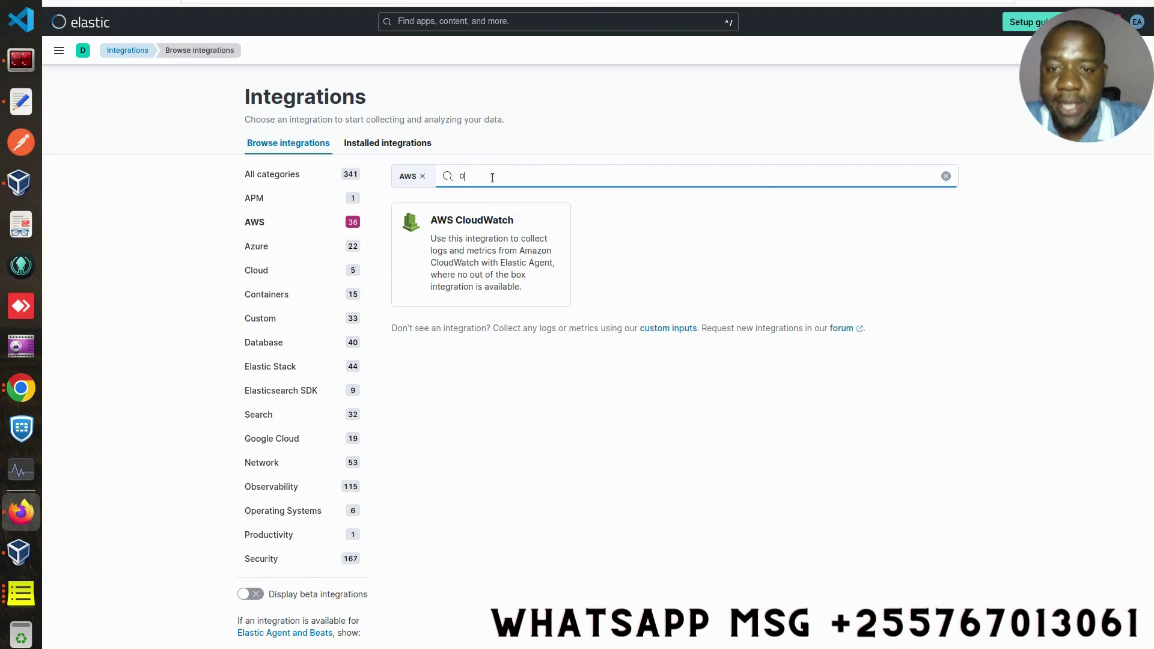
pyautogui.write('s ma')
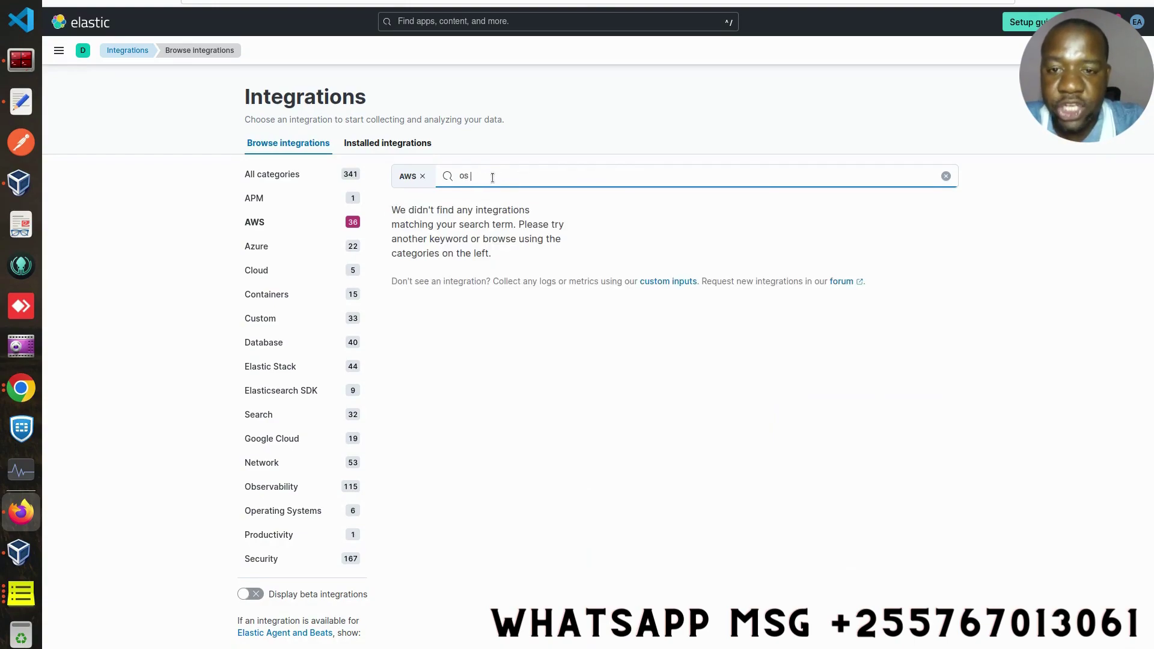
pyautogui.press('BackSpace')
pyautogui.write('ma')
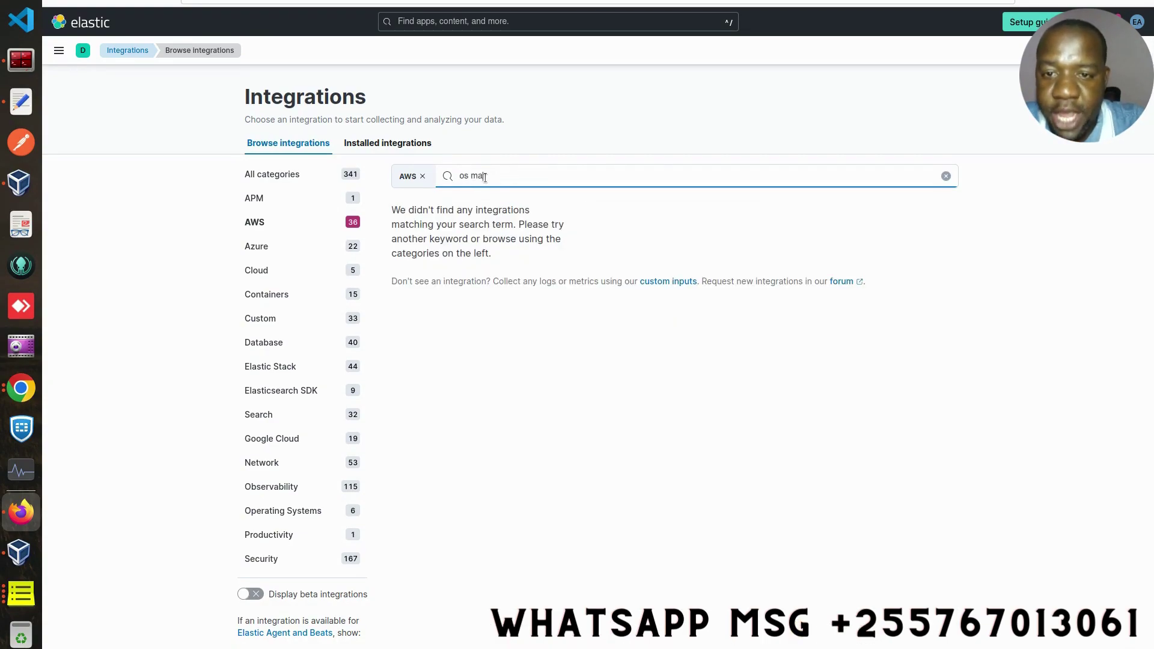
pyautogui.click(422, 176)
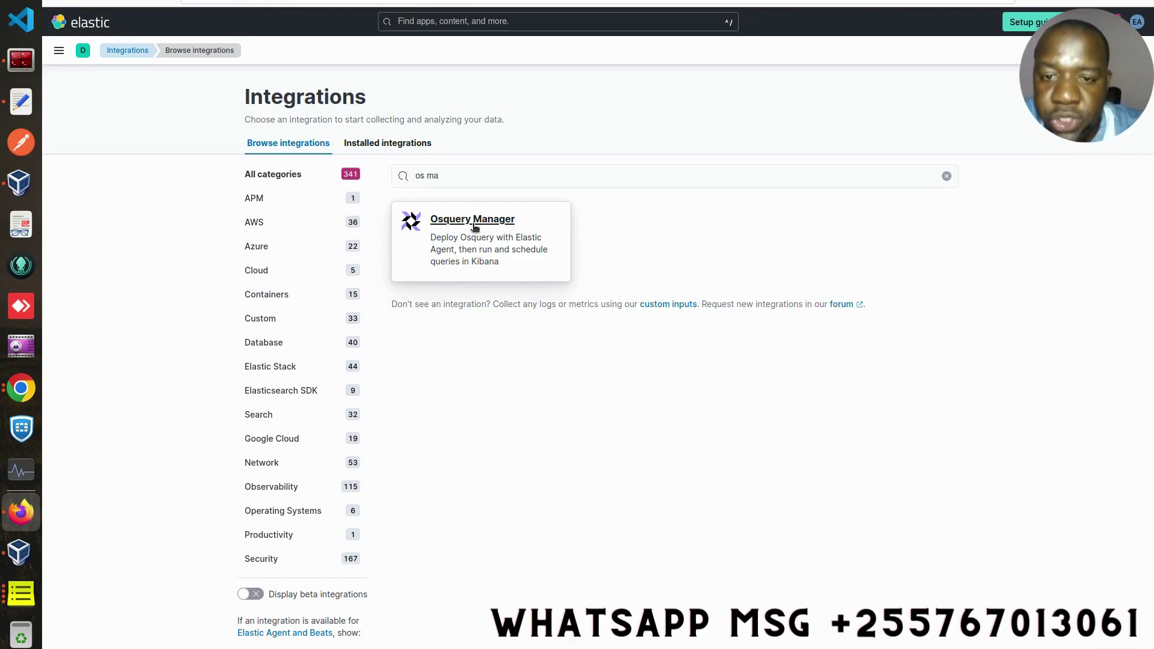
pyautogui.click(474, 227)
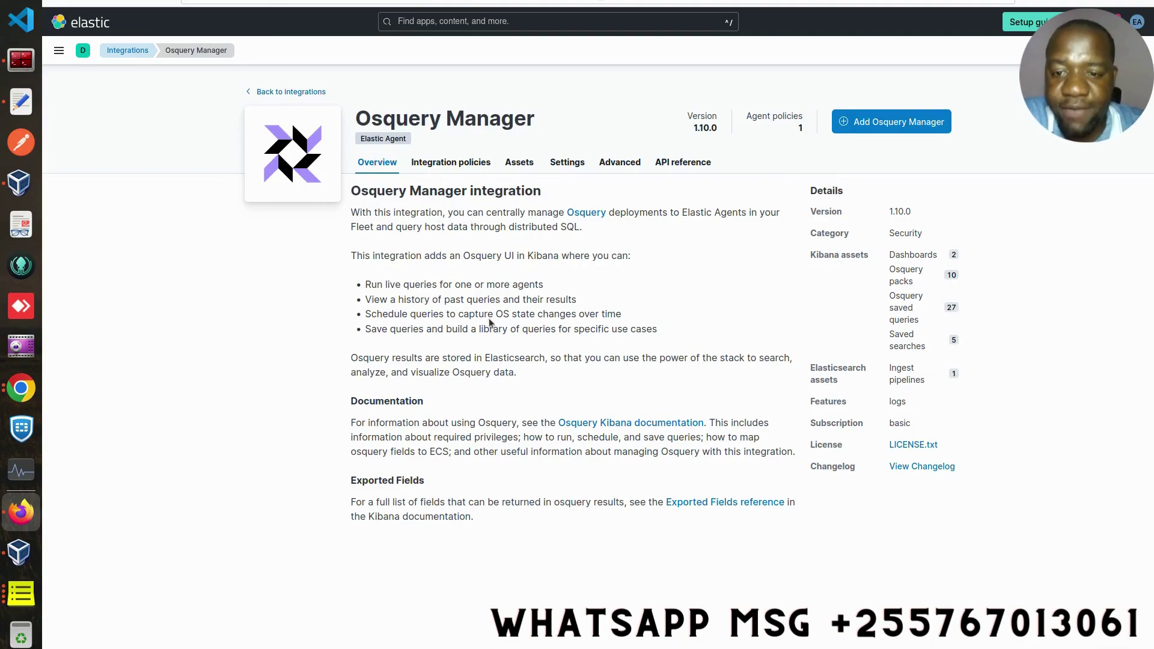
# Review Osquery Manager's existing integration policies and its dashboard and saved search assets.
pyautogui.click(475, 166)
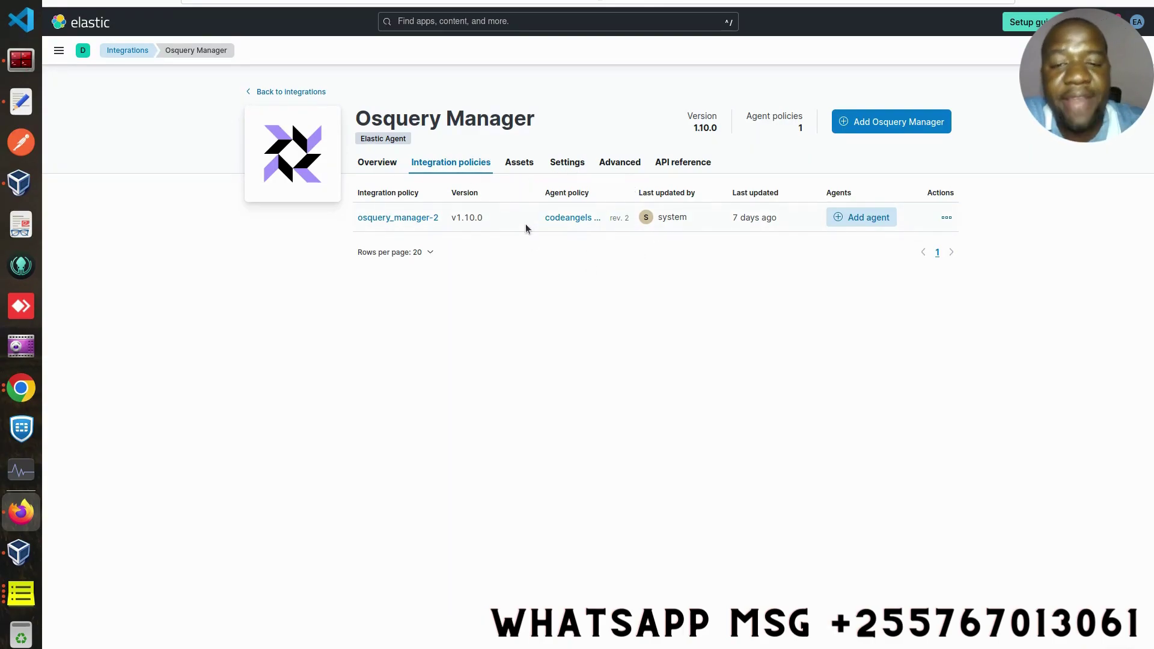
pyautogui.click(520, 169)
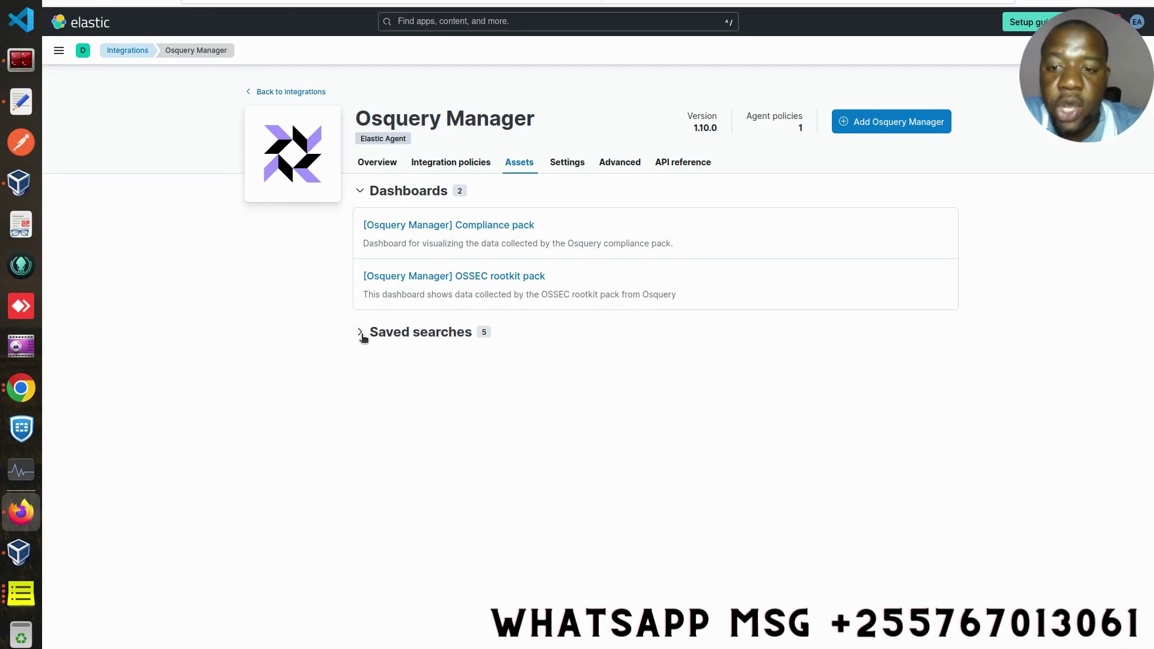
pyautogui.click(428, 338)
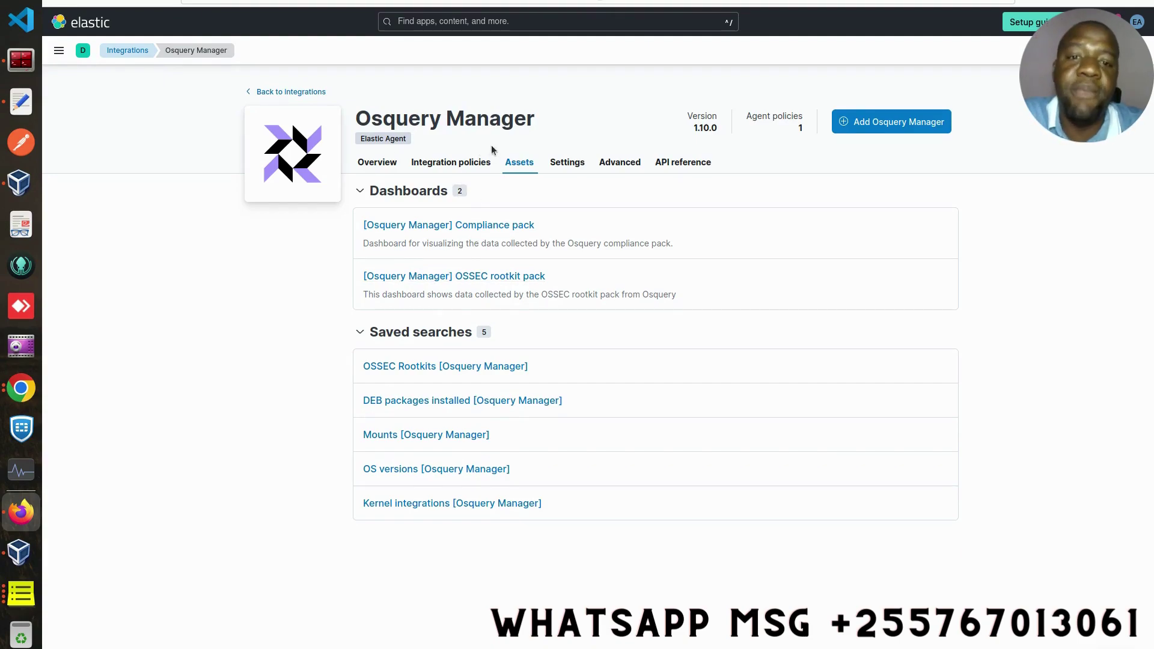
# Add the Osquery Manager integration to existing hosts using the agent policy "test policy", and save and deploy the changes.
pyautogui.click(896, 123)
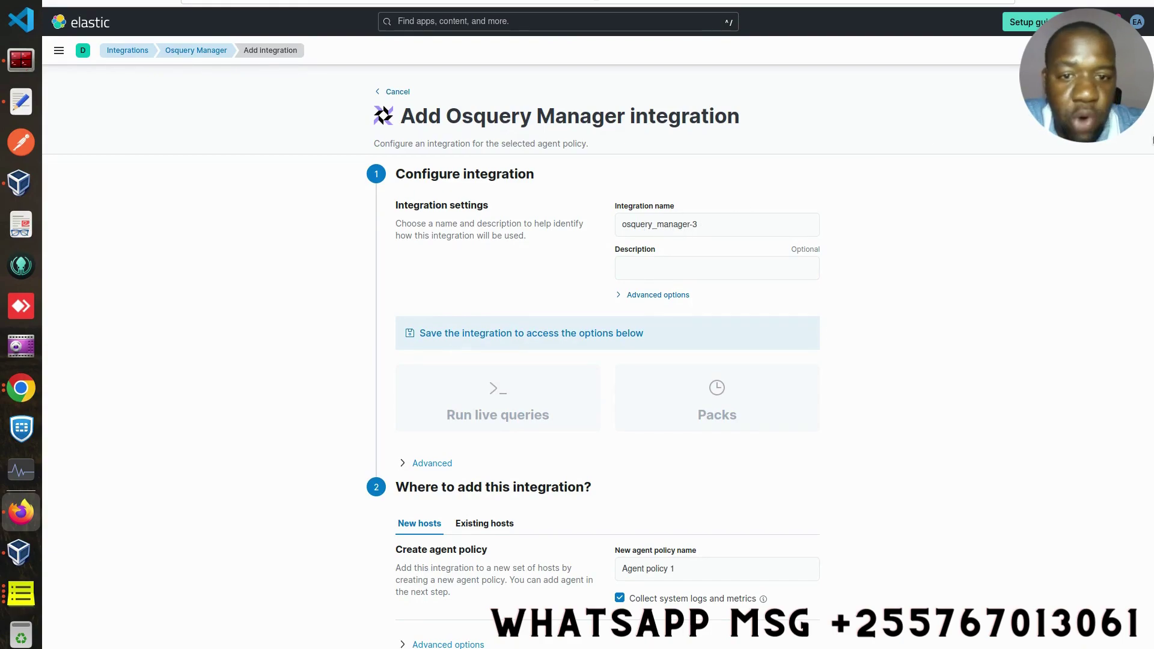
pyautogui.click(639, 268)
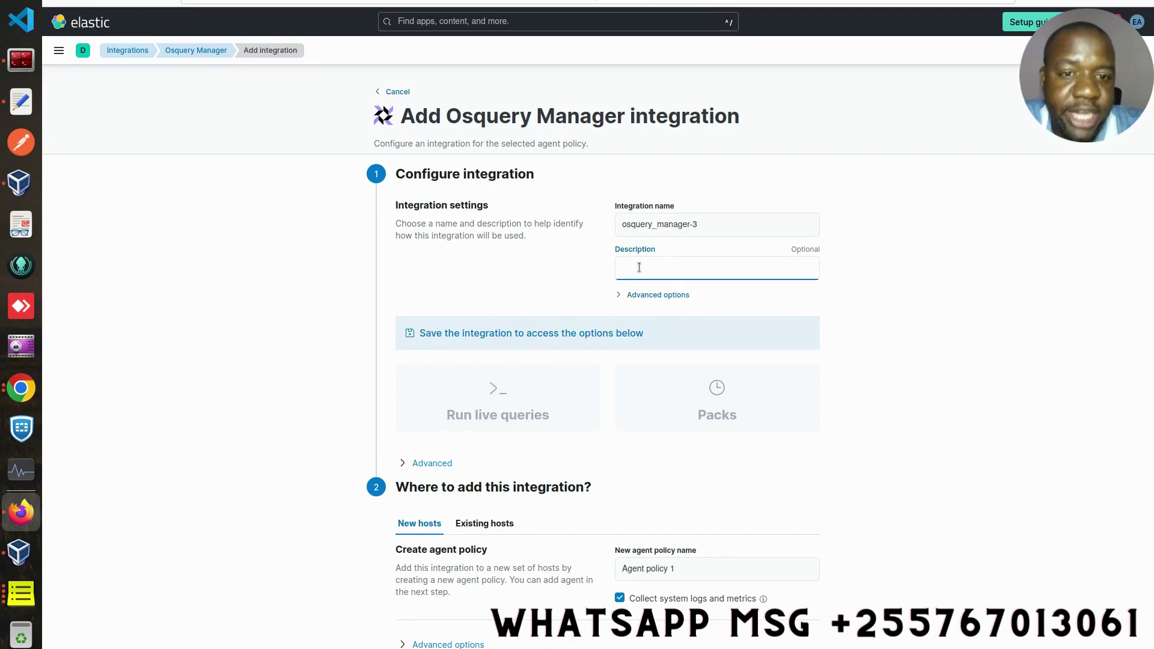
pyautogui.tripleClick(1153, 269)
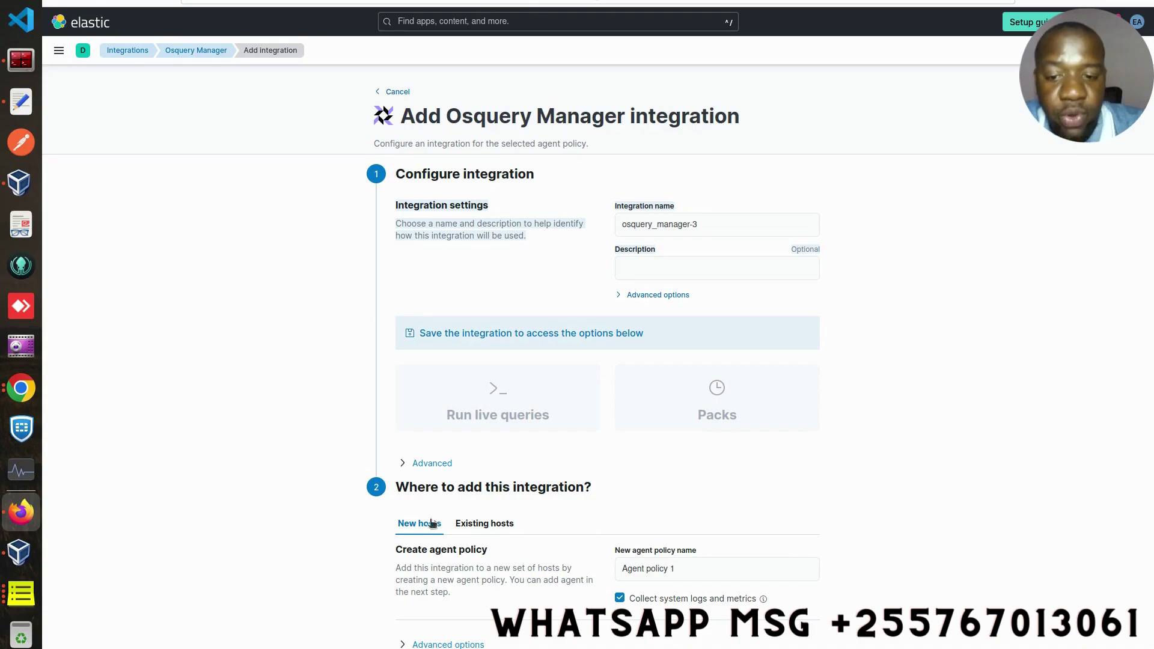
pyautogui.click(493, 527)
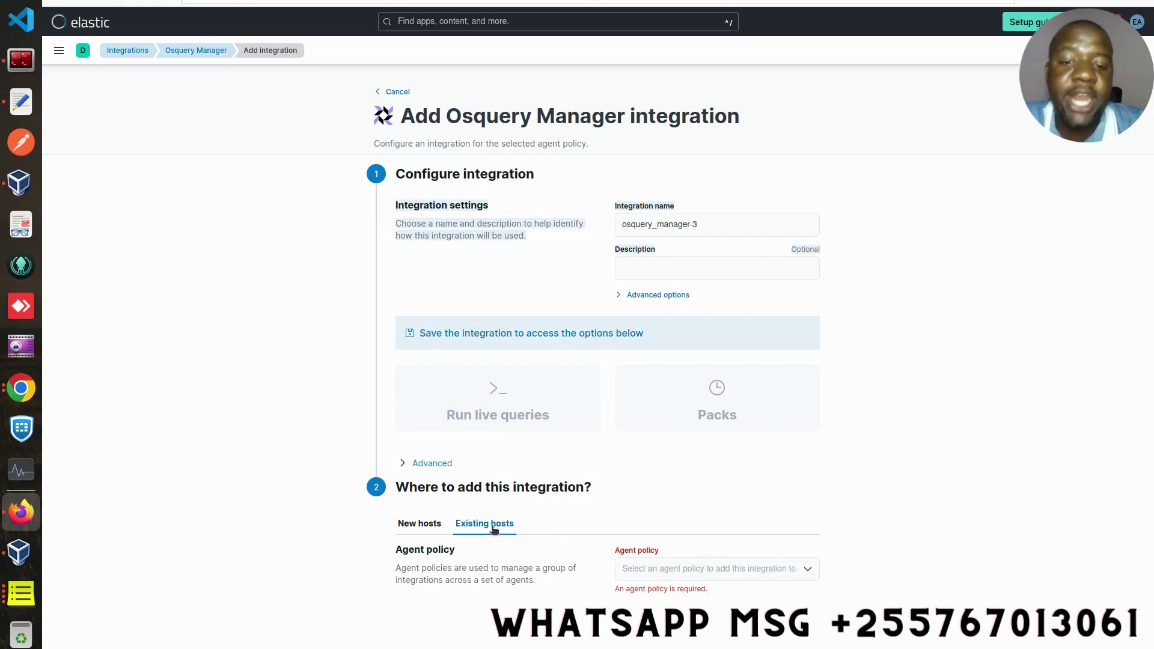
pyautogui.click(732, 572)
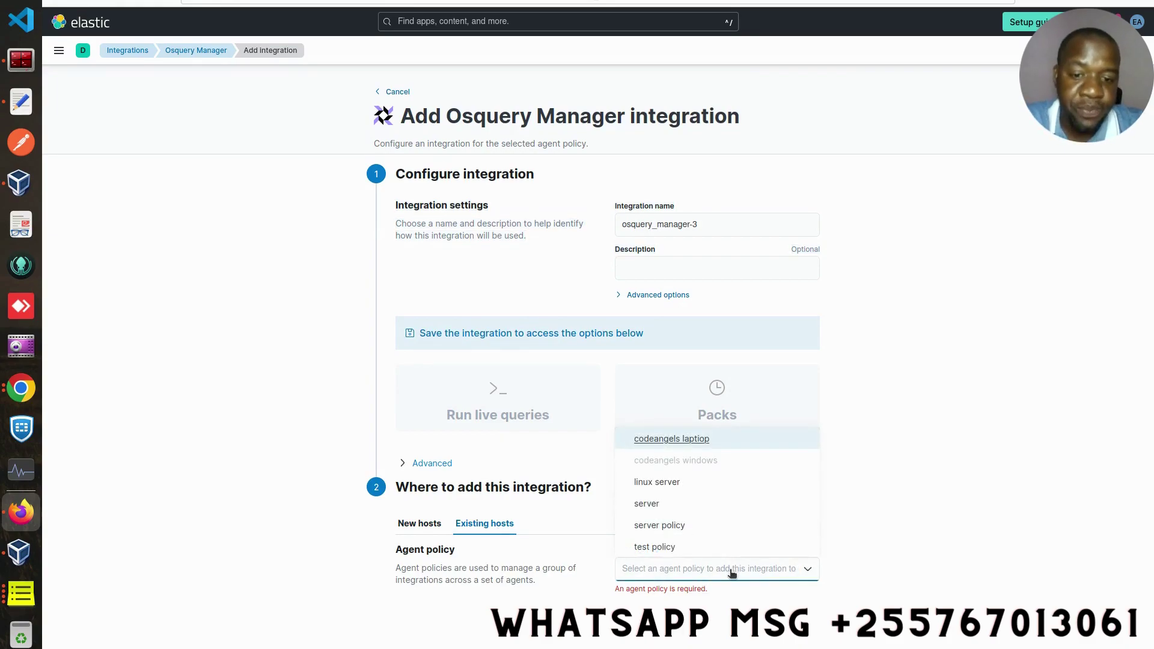
pyautogui.click(668, 549)
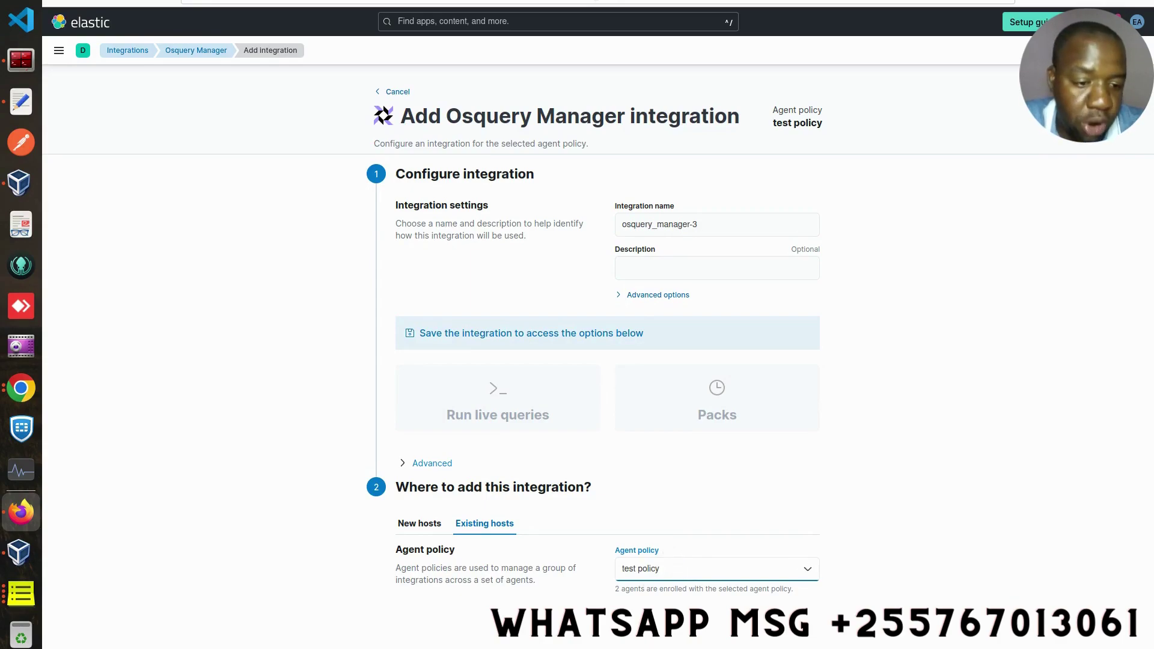
pyautogui.click(1070, 646)
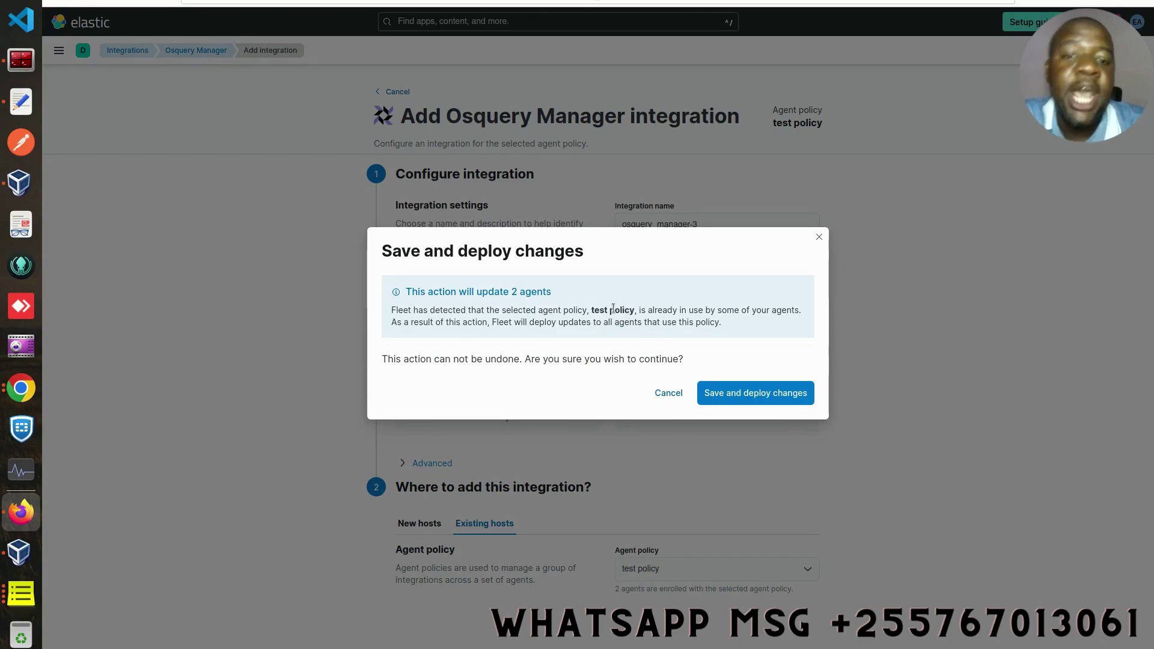
pyautogui.click(745, 401)
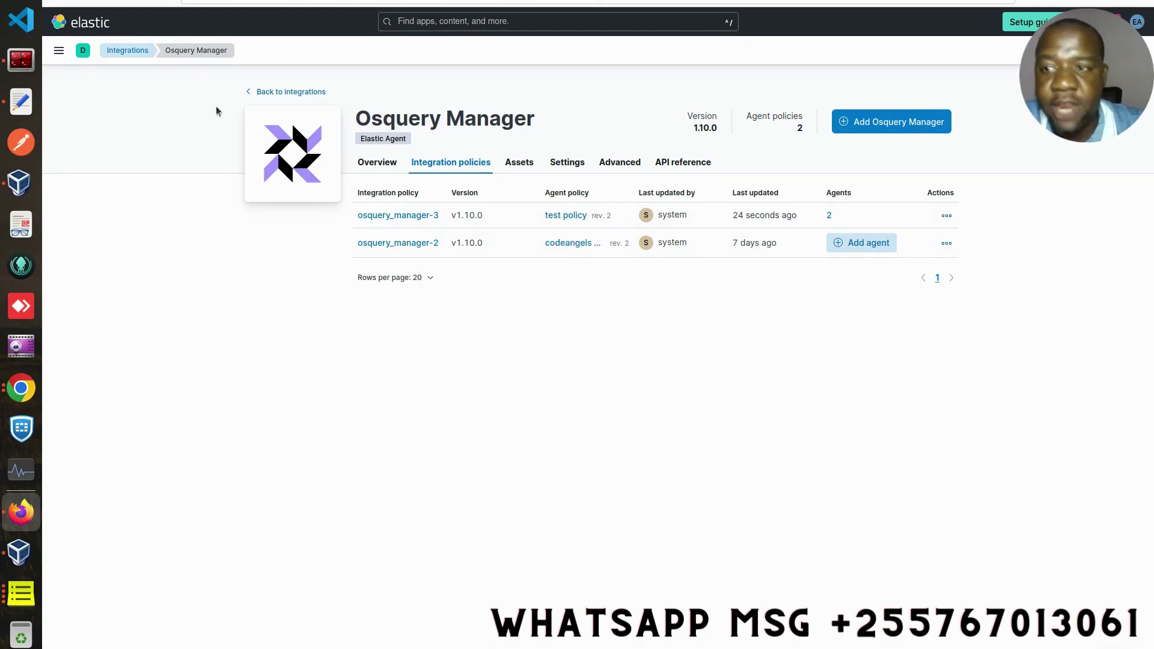
# Return to the Fleet agents and open the ecommerce host's "test policy" to check its integrations.
pyautogui.click(58, 53)
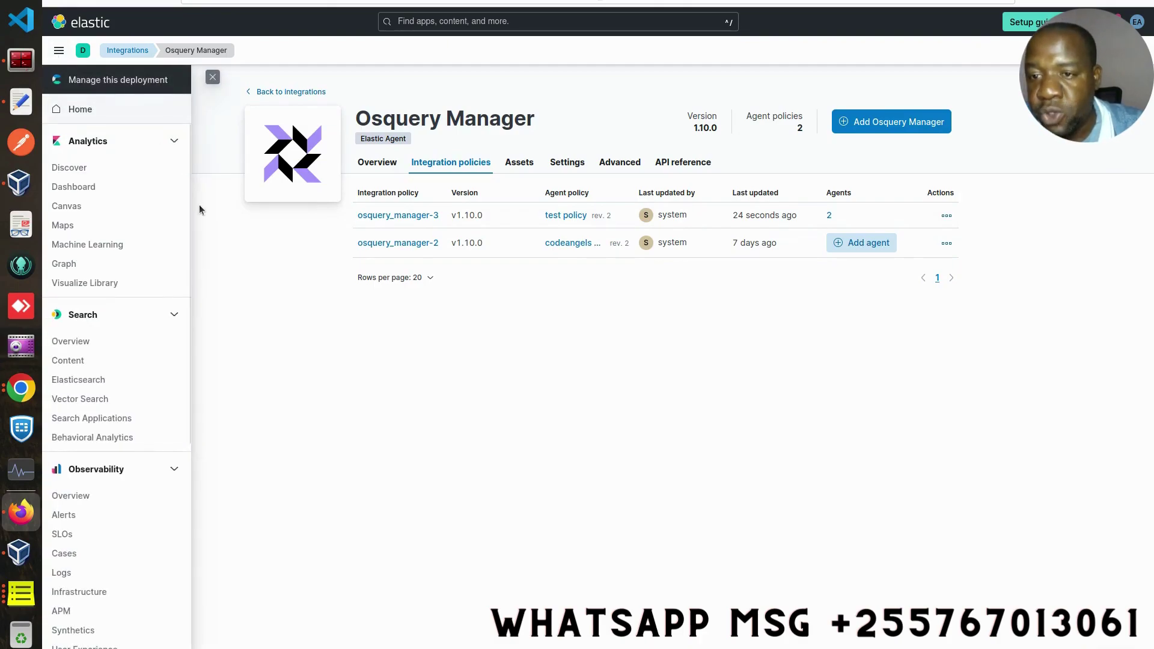
pyautogui.scroll(-6, 186, 212)
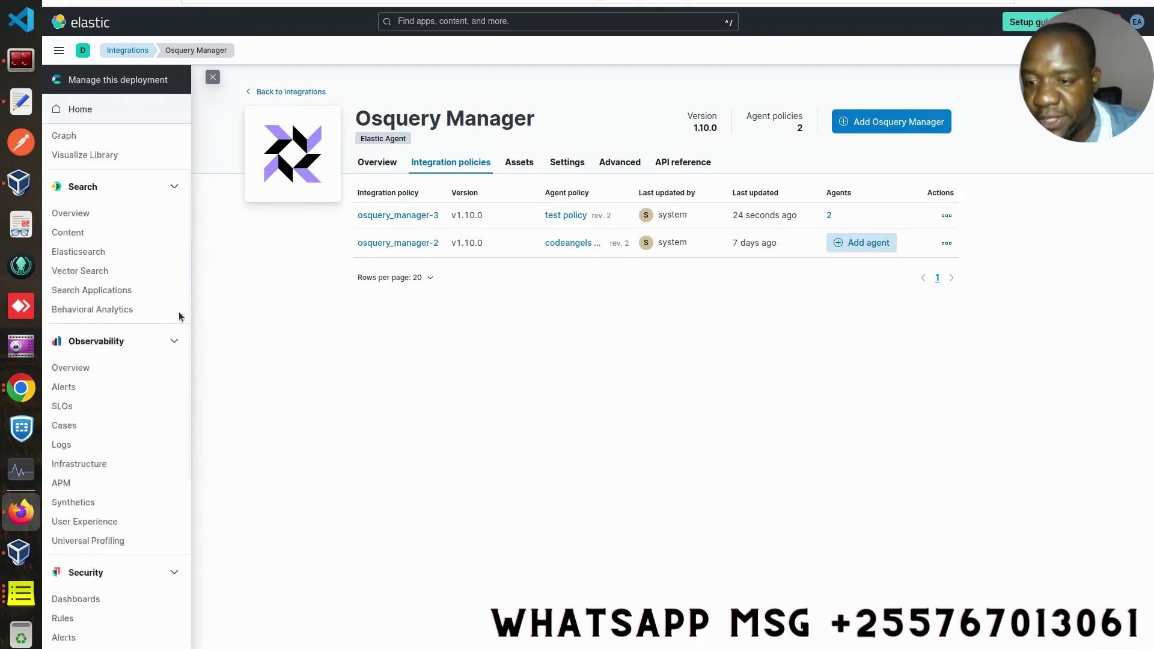
pyautogui.click(62, 604)
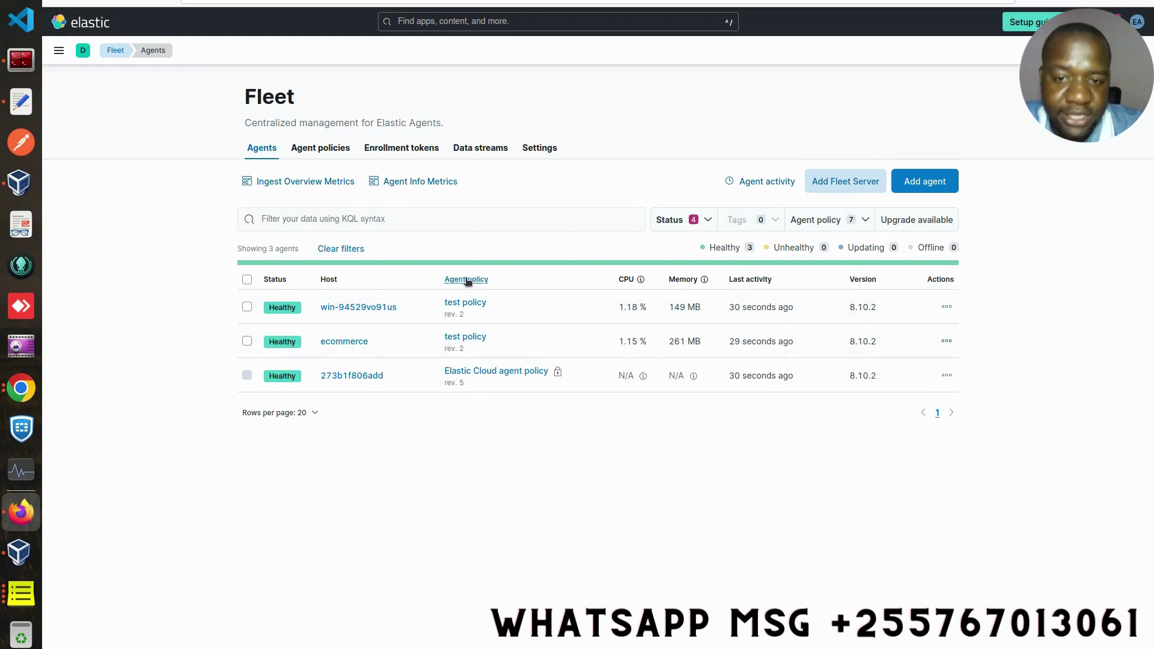
pyautogui.click(476, 338)
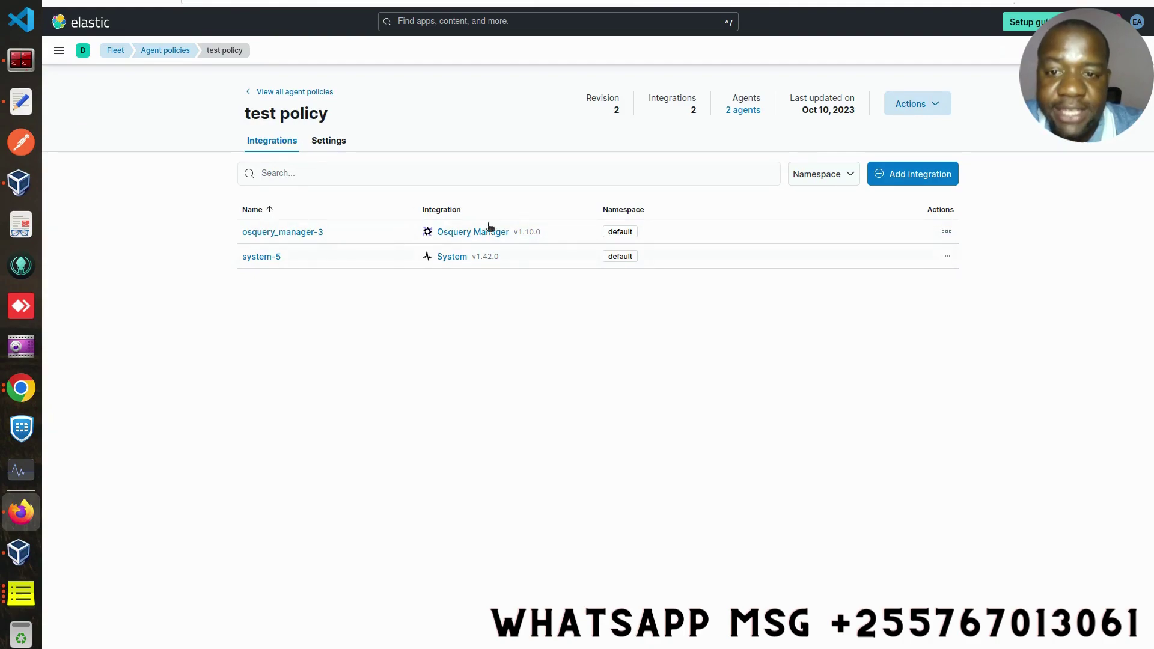
pyautogui.click(452, 260)
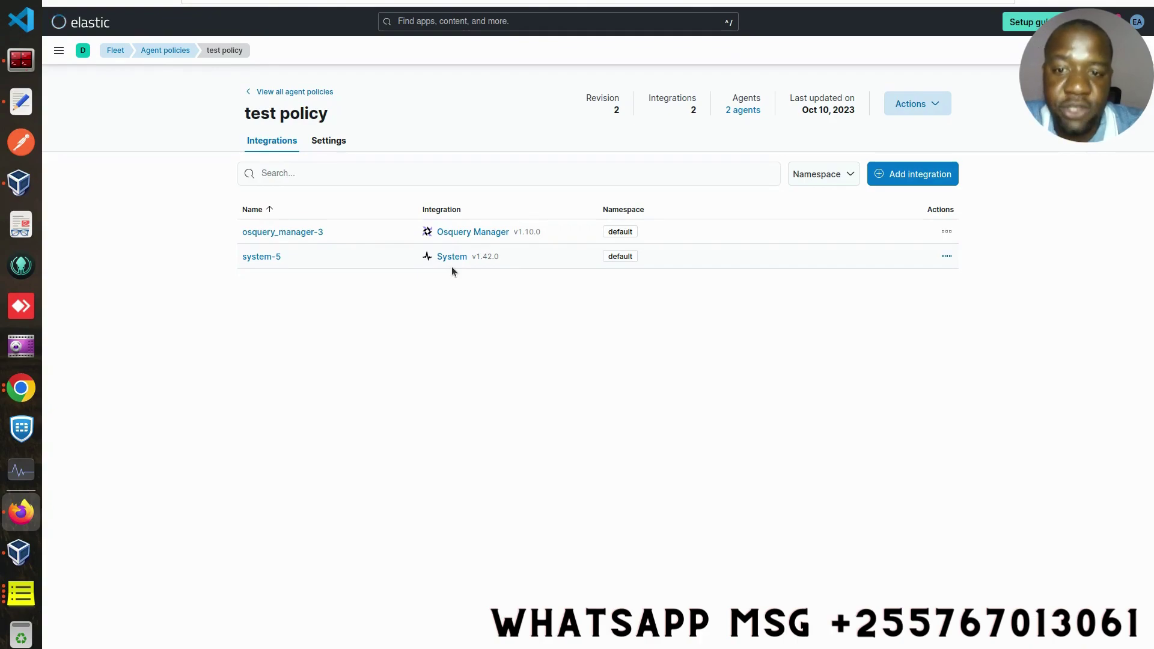